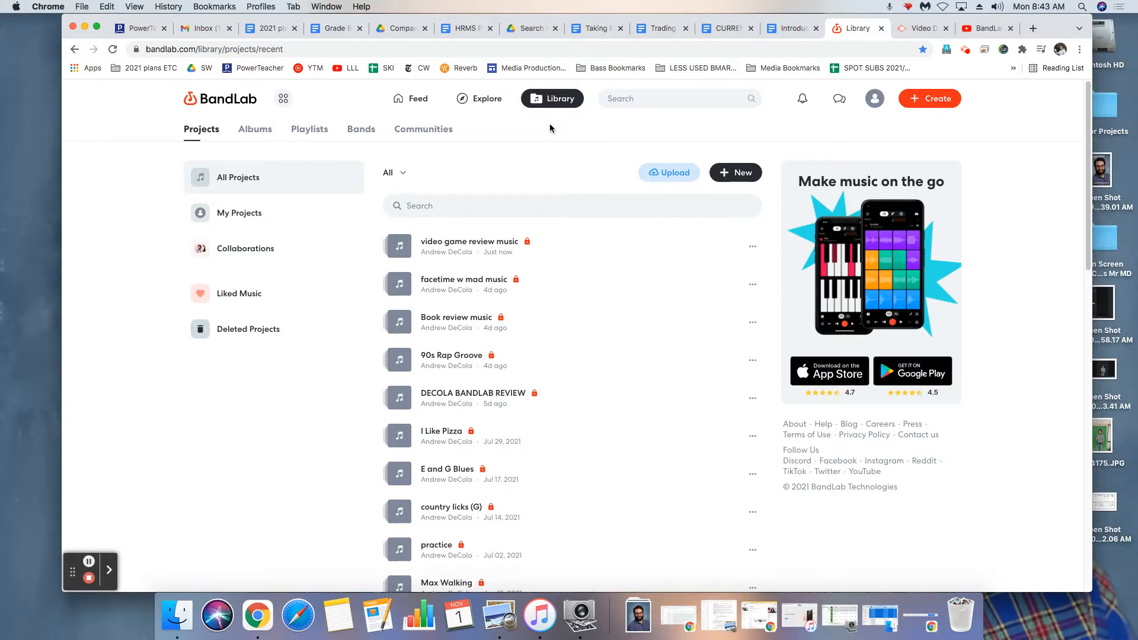
Create a new project and add a Drum Machine track to it.
click(930, 102)
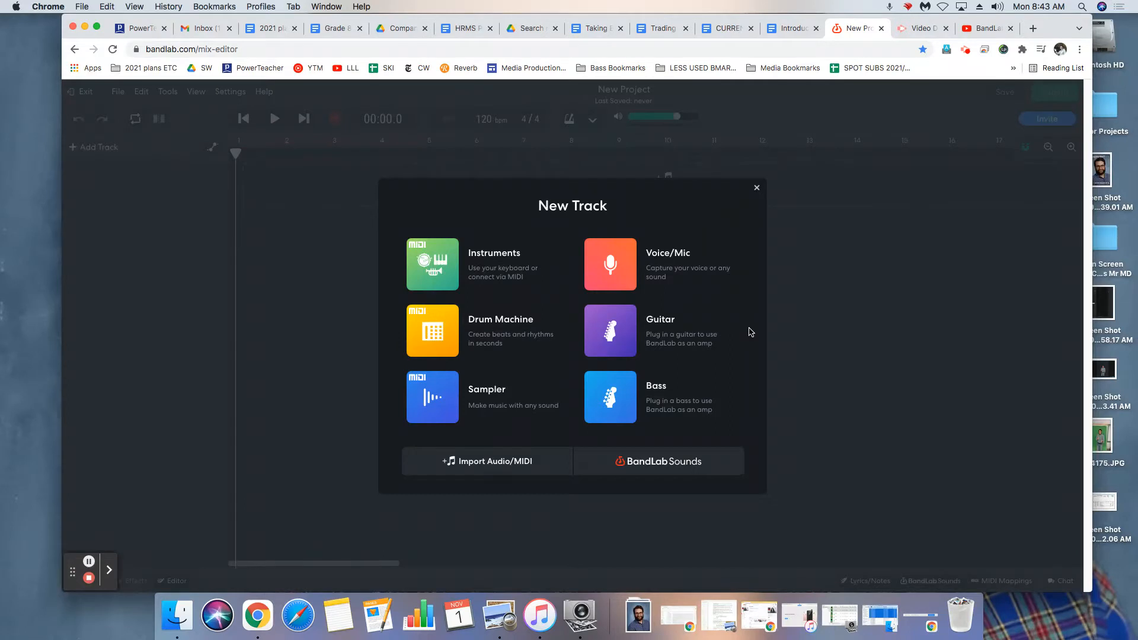
drag(692, 194, 740, 242)
click(755, 282)
click(494, 337)
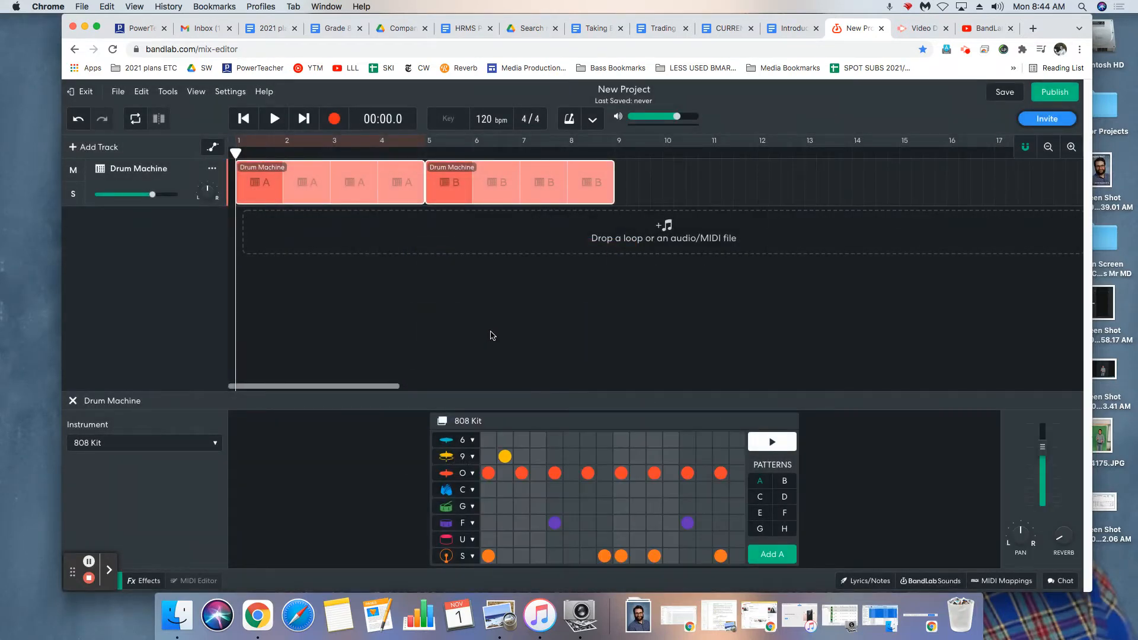
Try selecting the pattern A and pattern B regions together on the Drum Machine track.
click(632, 180)
click(450, 180)
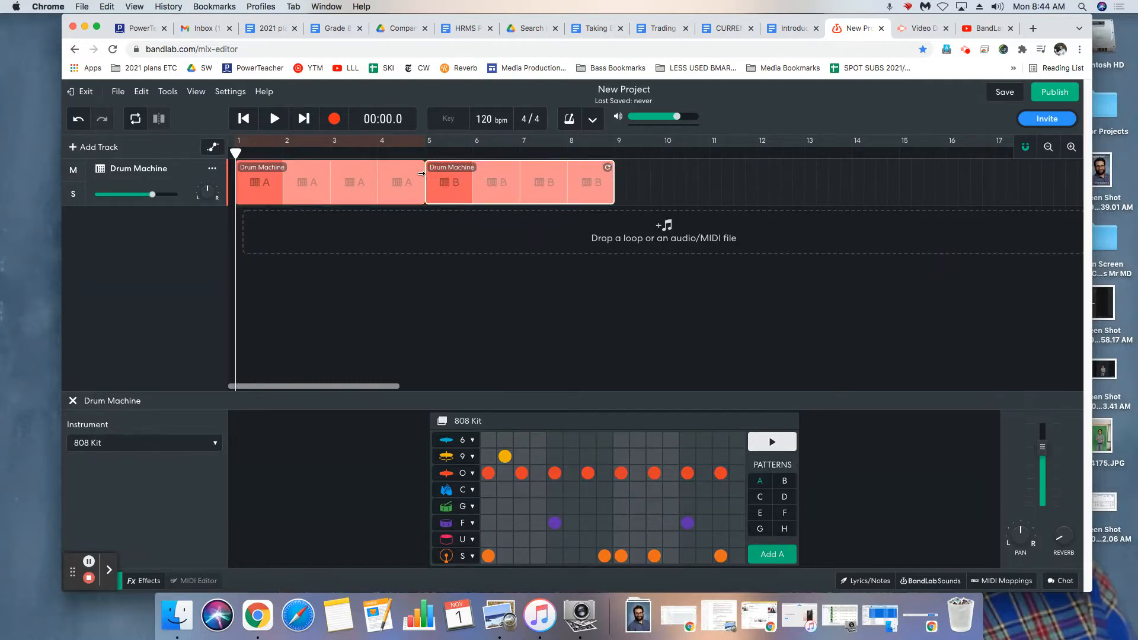
drag(660, 181, 419, 190)
click(394, 188)
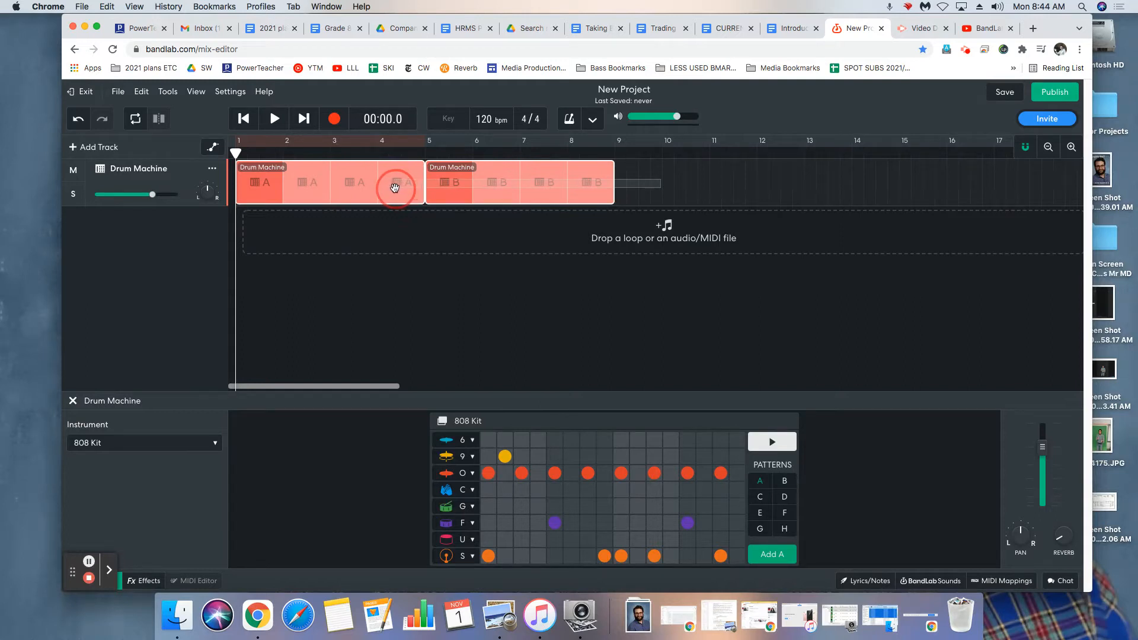
click(640, 179)
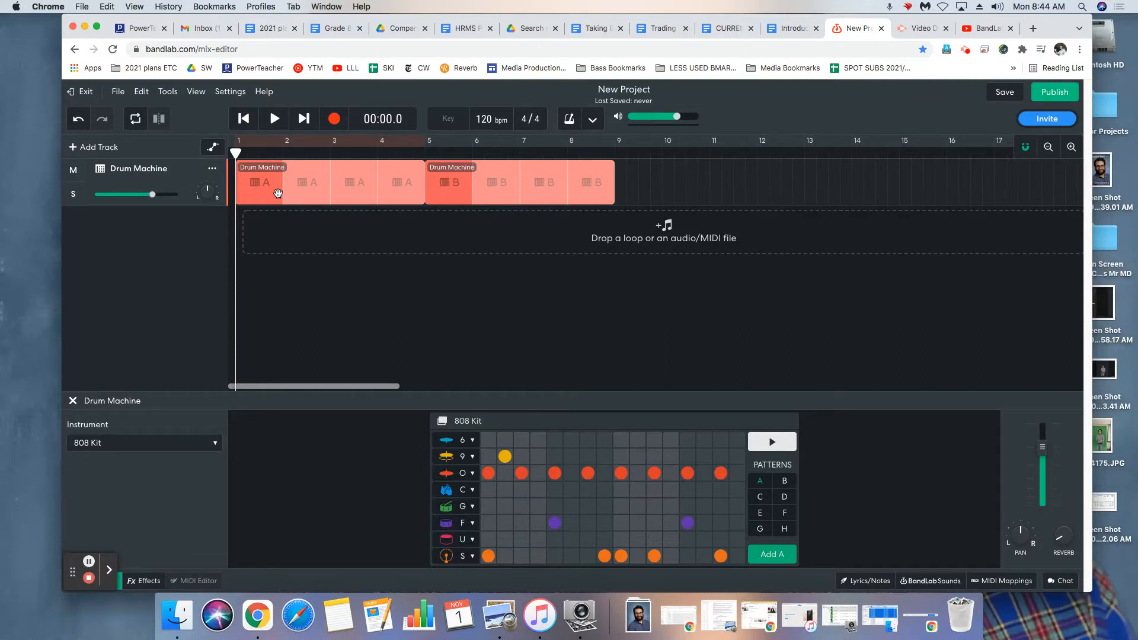
Compare the step grids of patterns A and B in the 808 Kit drum machine.
click(786, 483)
click(764, 485)
click(783, 483)
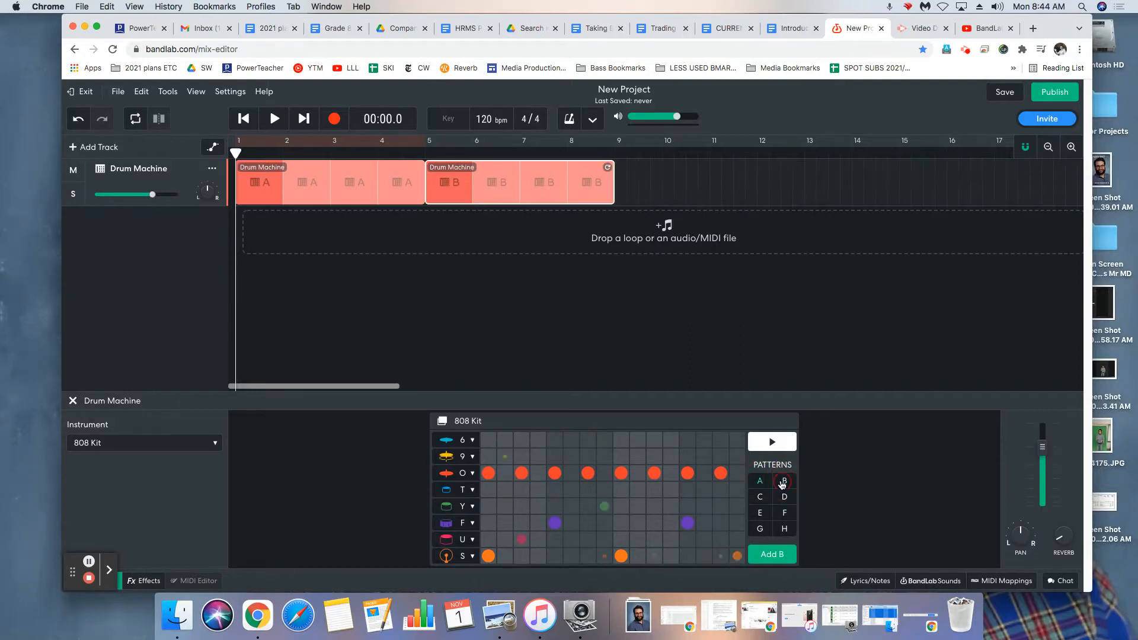
click(761, 485)
click(780, 485)
click(753, 483)
click(785, 481)
Play the drum track from the beginning through pattern A into the pattern B region.
click(245, 121)
click(246, 121)
click(273, 122)
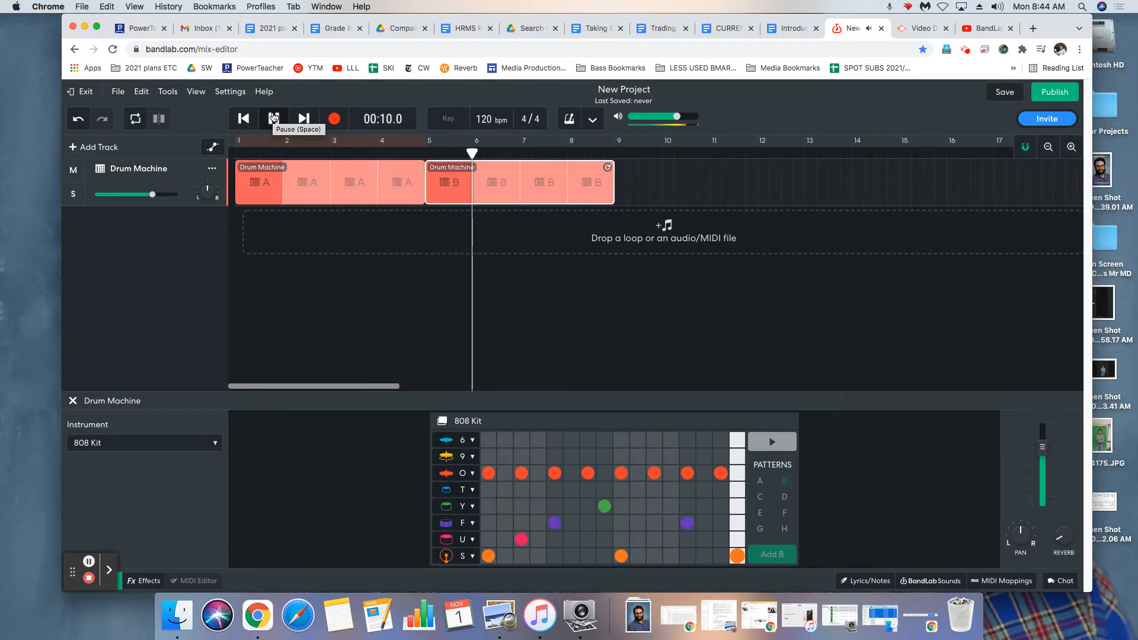
click(273, 118)
Move the playhead to bar 5 and play the pattern B region through to its end.
mouse_move(433, 158)
mouse_down()
mouse_move(457, 155)
mouse_move(424, 165)
mouse_up()
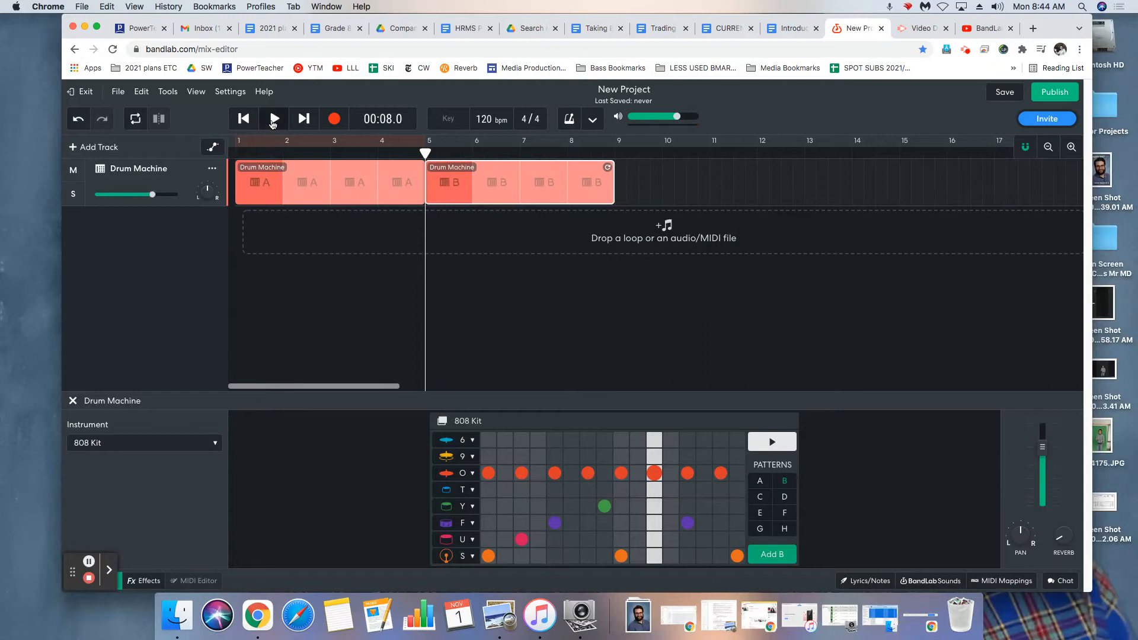
click(274, 122)
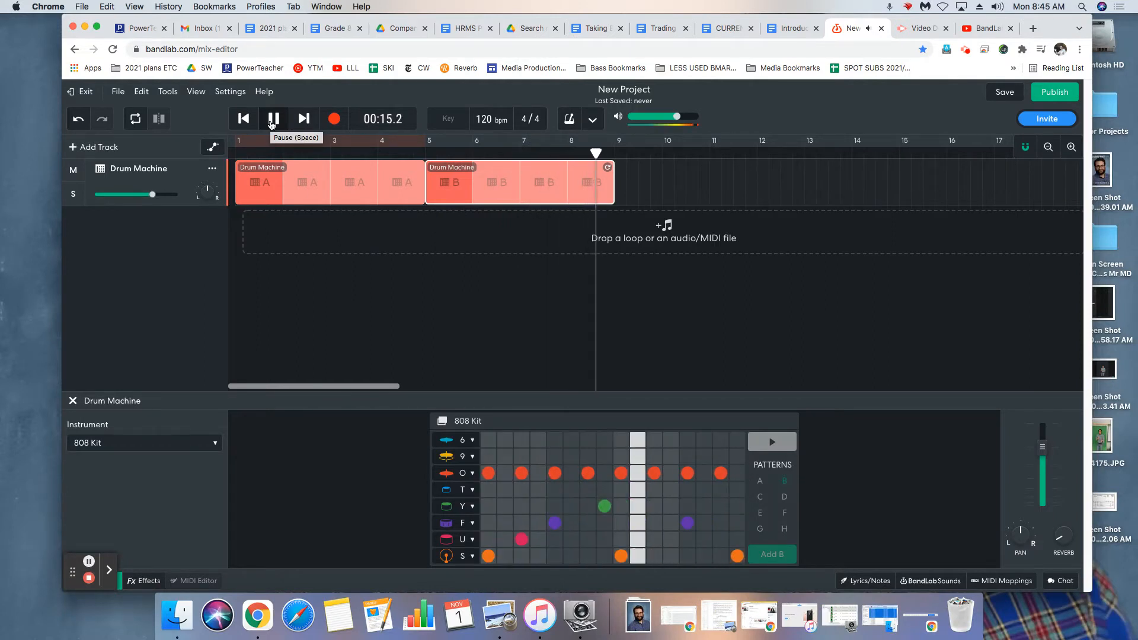
click(272, 121)
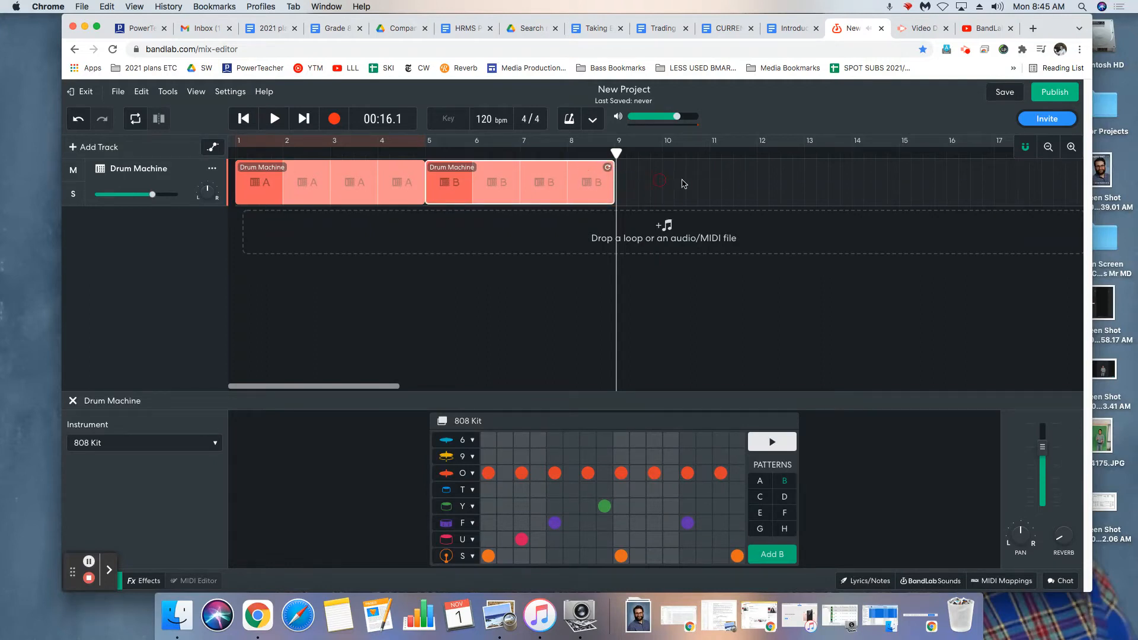
Delete both regions from the Drum Machine track and undo the deletion.
click(660, 187)
click(381, 191)
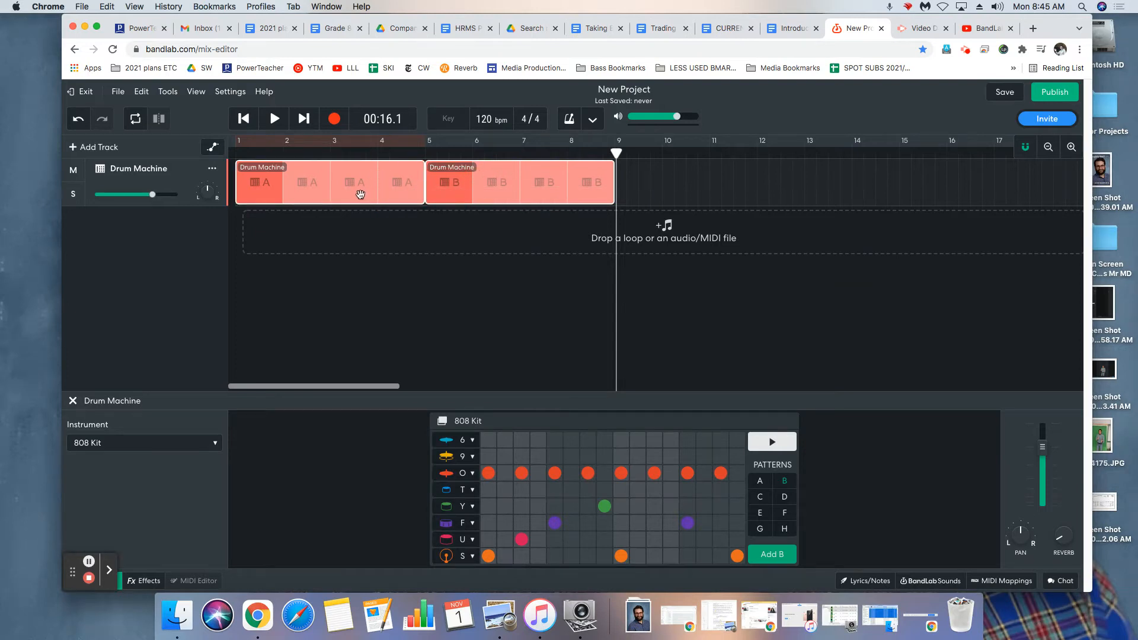
key(Delete)
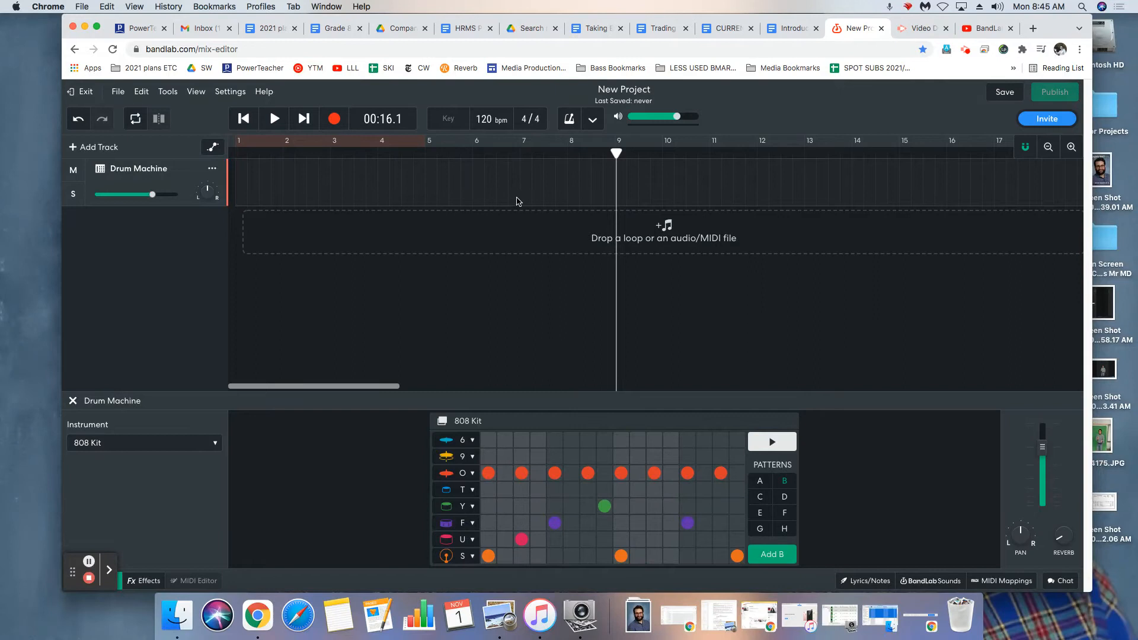
key(super+z)
Select the pattern A and B regions together and delete them from the Drum Machine track.
click(394, 182)
drag(381, 180, 356, 181)
drag(714, 174, 413, 181)
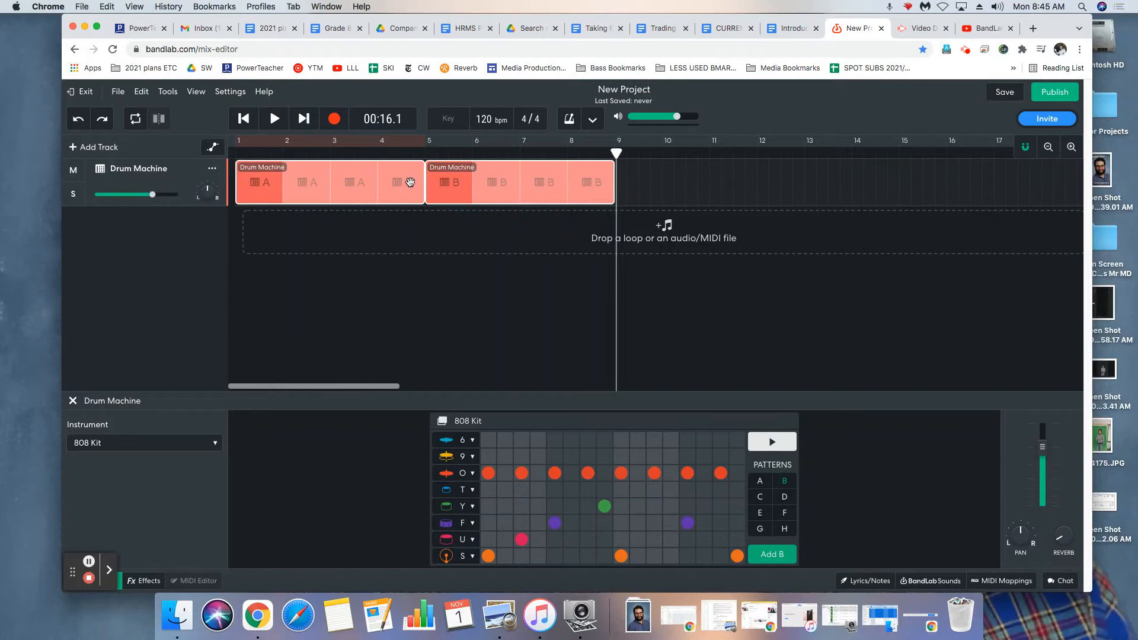
key(Delete)
Try moving the playhead along the timeline and return it to the beginning of the project.
drag(617, 154, 615, 198)
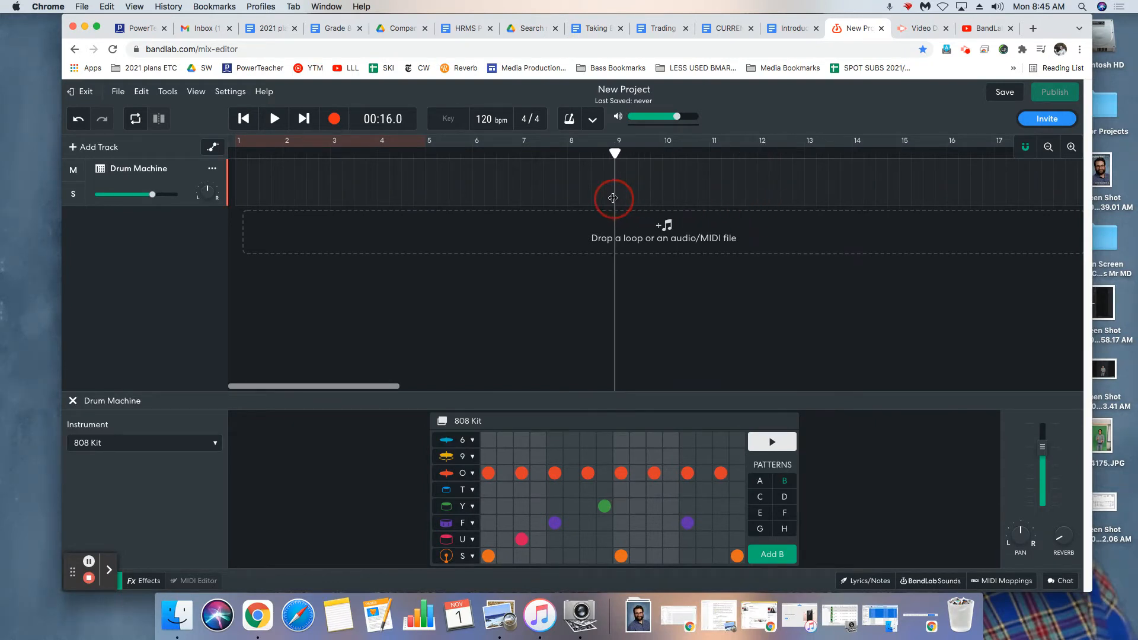
drag(614, 154, 508, 155)
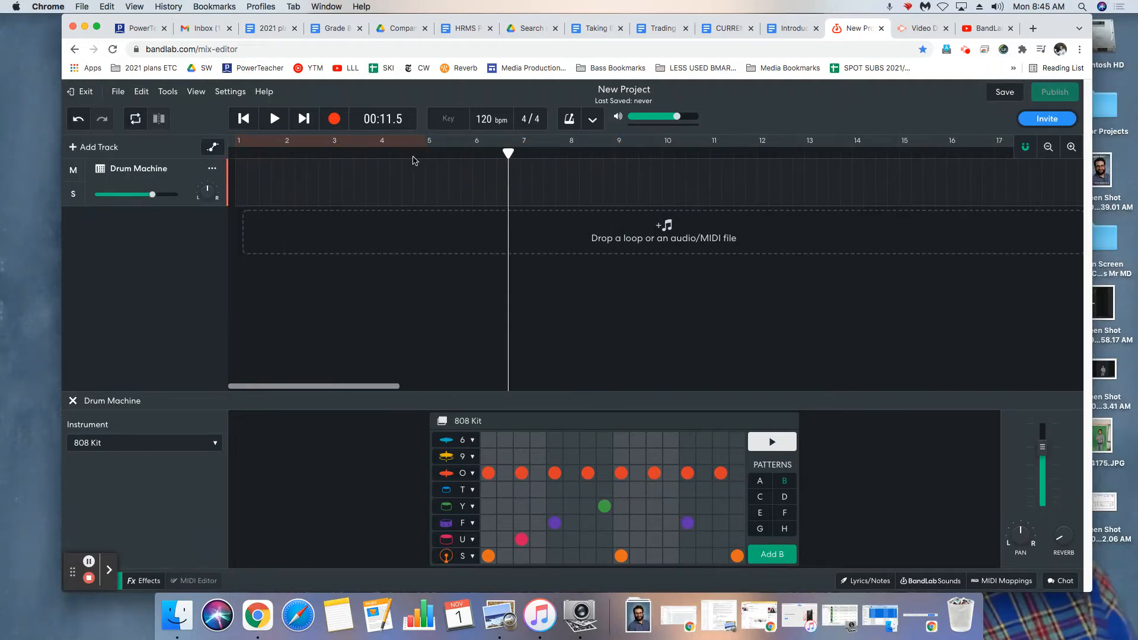
click(243, 122)
click(243, 121)
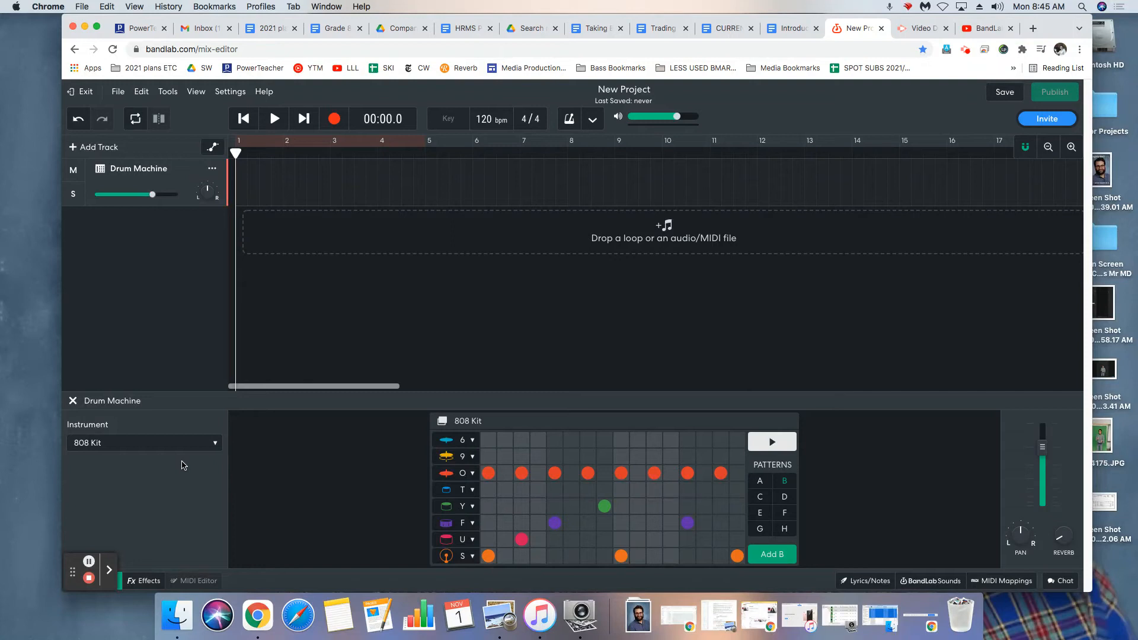
Browse the available drum kits and change the drum machine's instrument to Dry.
click(115, 442)
mouse_move(199, 430)
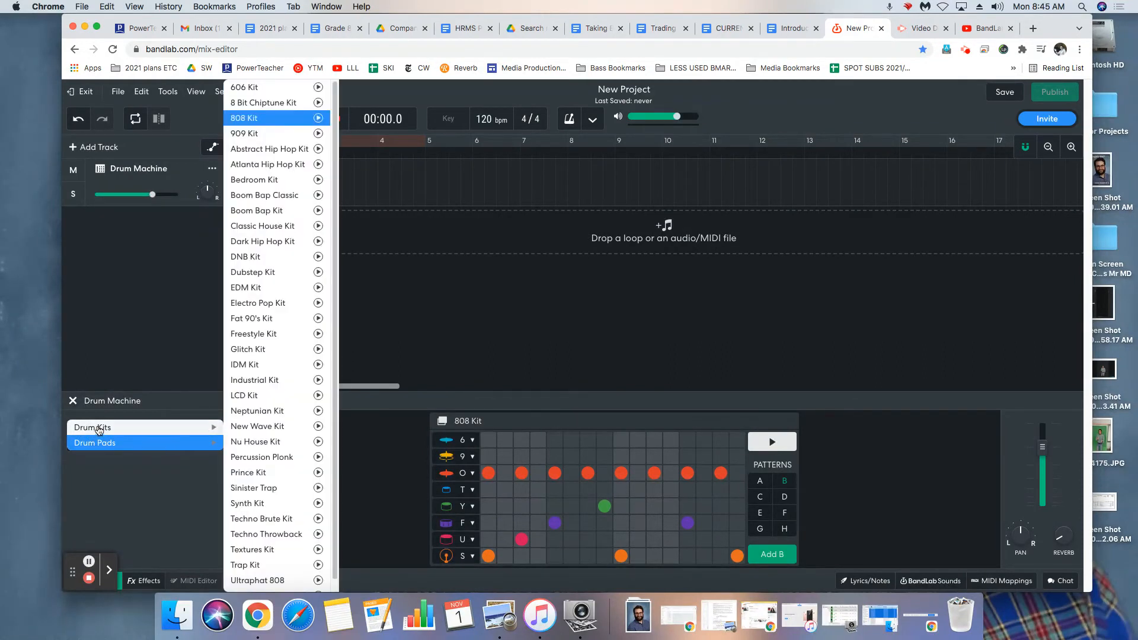
mouse_move(100, 430)
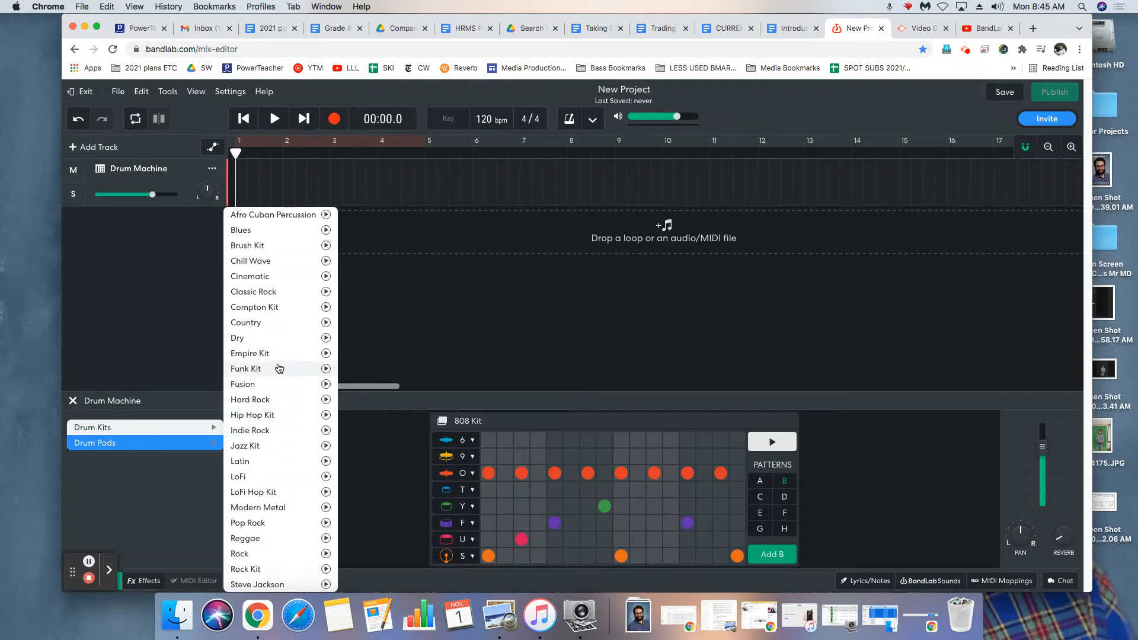
click(254, 339)
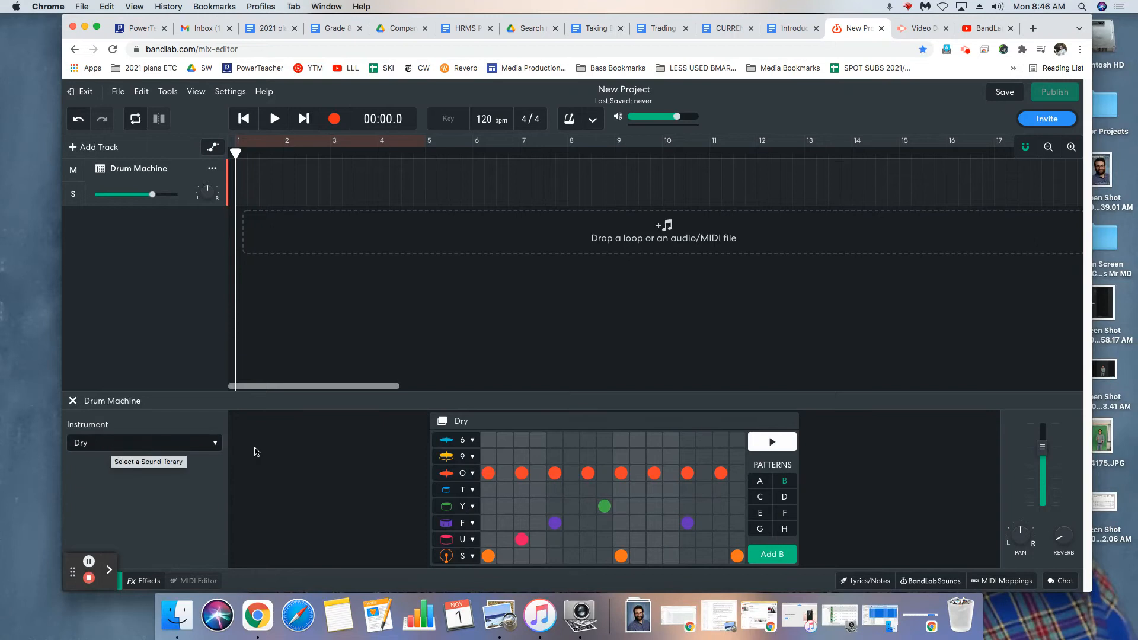
Switch the drum machine to pattern A and preview it with the Dry kit.
click(758, 481)
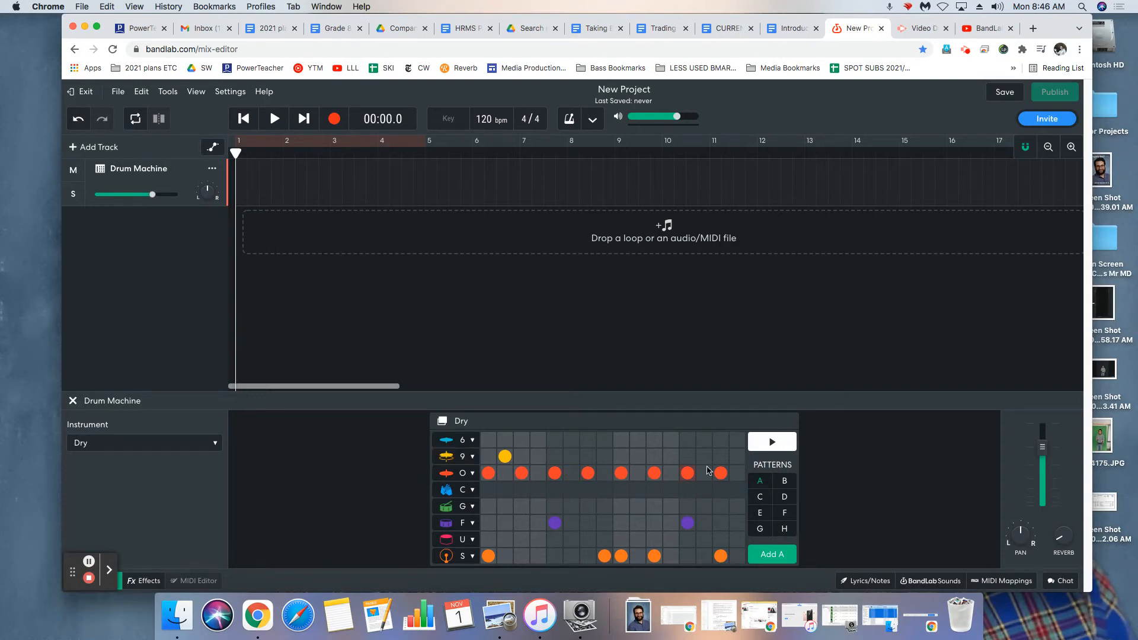
click(759, 441)
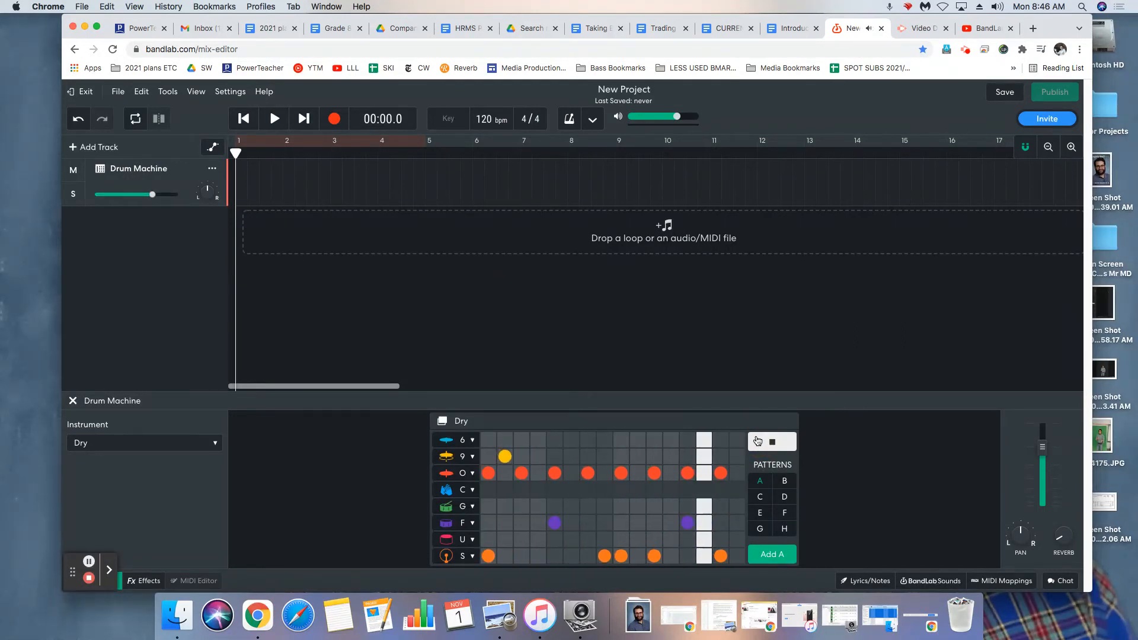
click(757, 442)
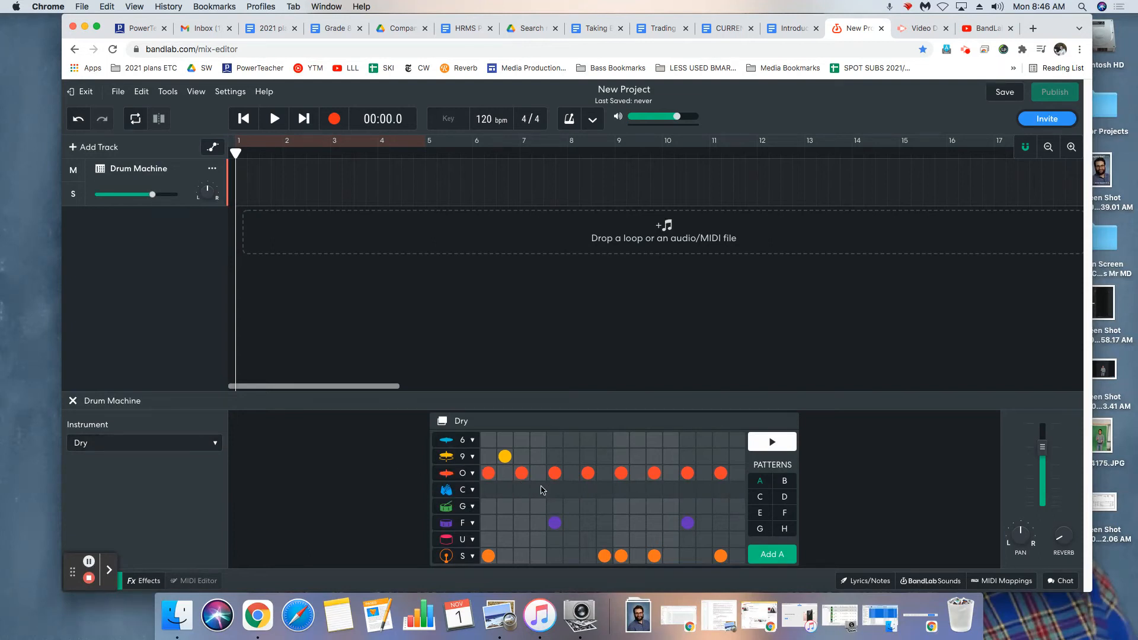
Try out extra cymbal hits in row 6 on steps 13 and 16 of pattern A.
click(738, 440)
click(688, 440)
click(772, 443)
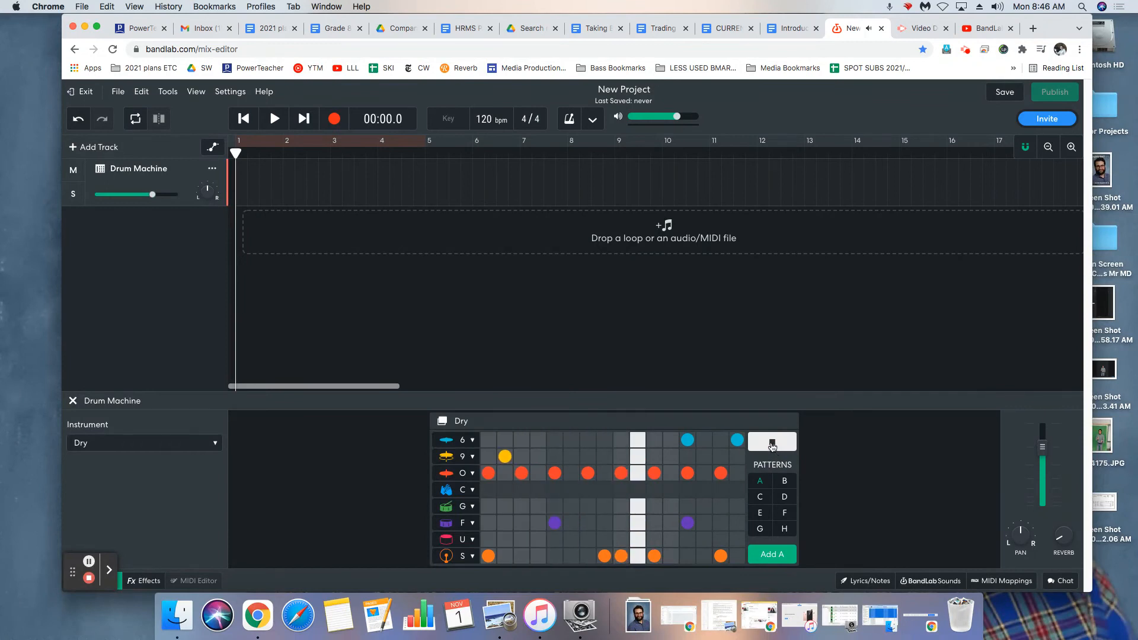
click(772, 445)
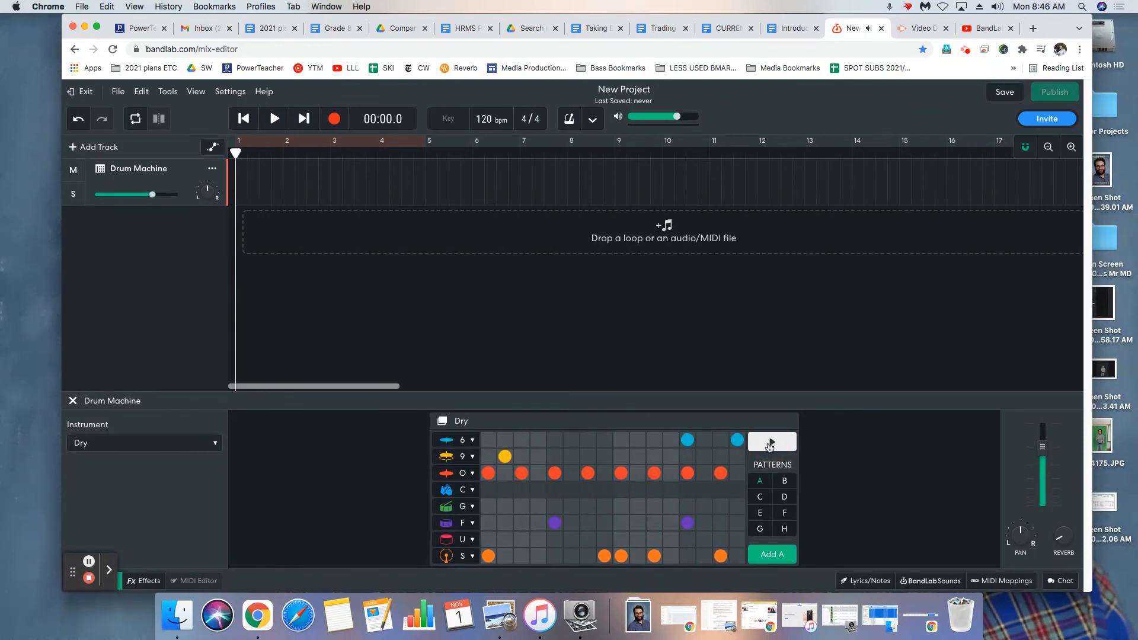
click(737, 440)
click(688, 440)
Clear every hit from cymbal rows O and 9 in pattern A.
click(720, 473)
click(687, 475)
click(655, 473)
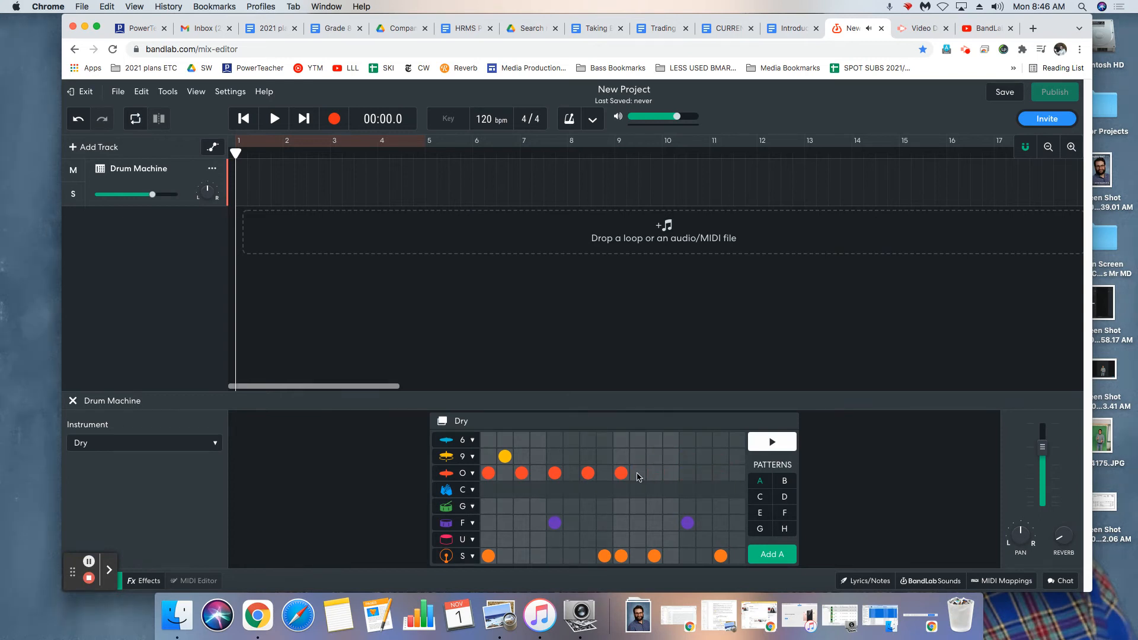
click(503, 459)
click(489, 473)
click(522, 473)
click(555, 473)
click(588, 473)
click(621, 473)
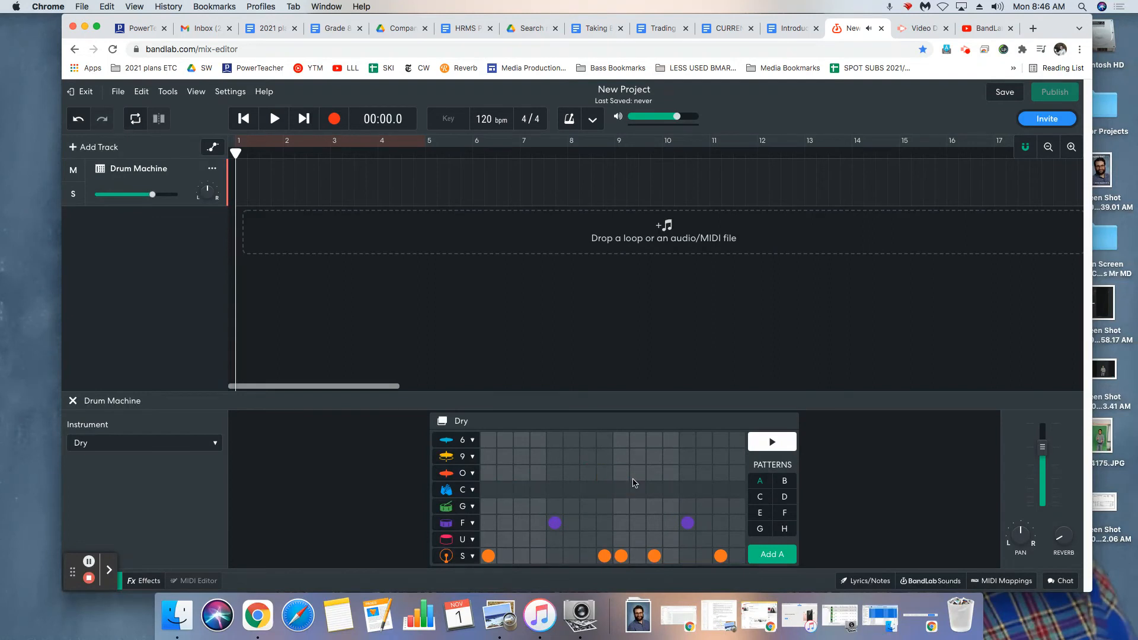
Remove all remaining hits from rows F and S so that pattern A is empty.
click(720, 558)
click(688, 523)
click(655, 556)
click(621, 556)
click(604, 557)
click(555, 523)
click(488, 556)
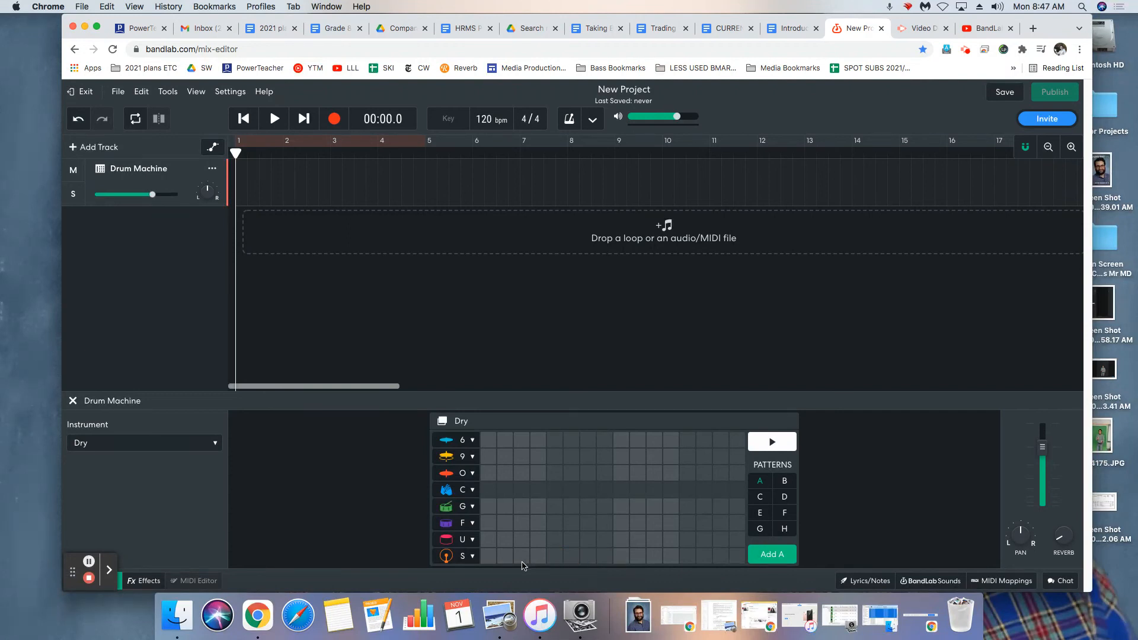
Build a basic beat in pattern A with row S hits on steps 1 and 9 and row F hits on steps 5 and 13.
click(489, 557)
click(621, 556)
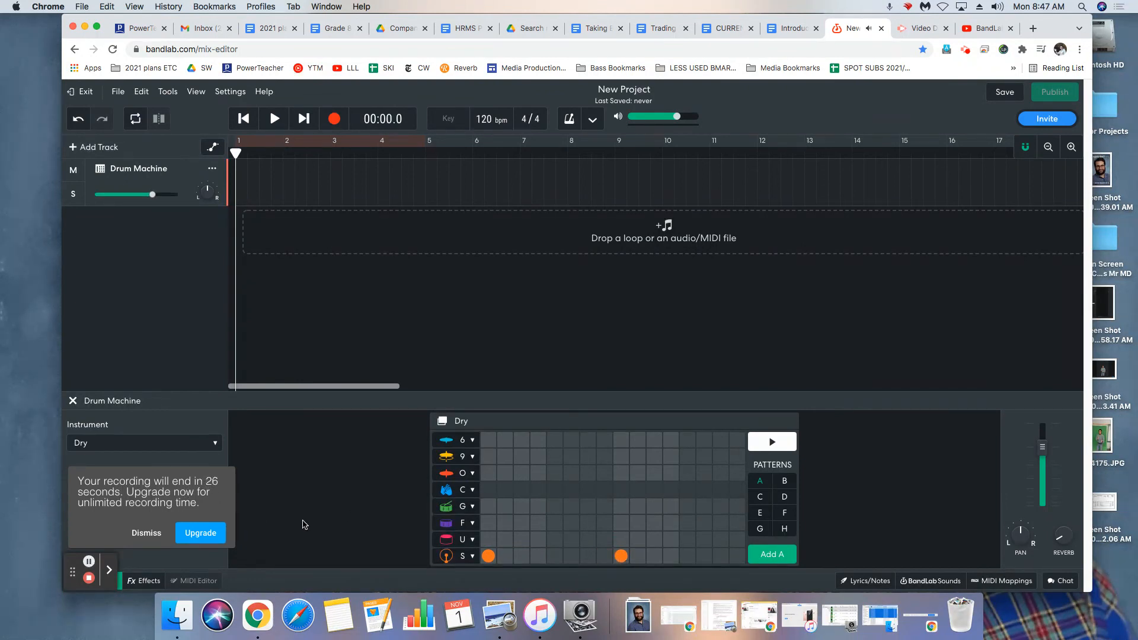
click(555, 524)
click(688, 524)
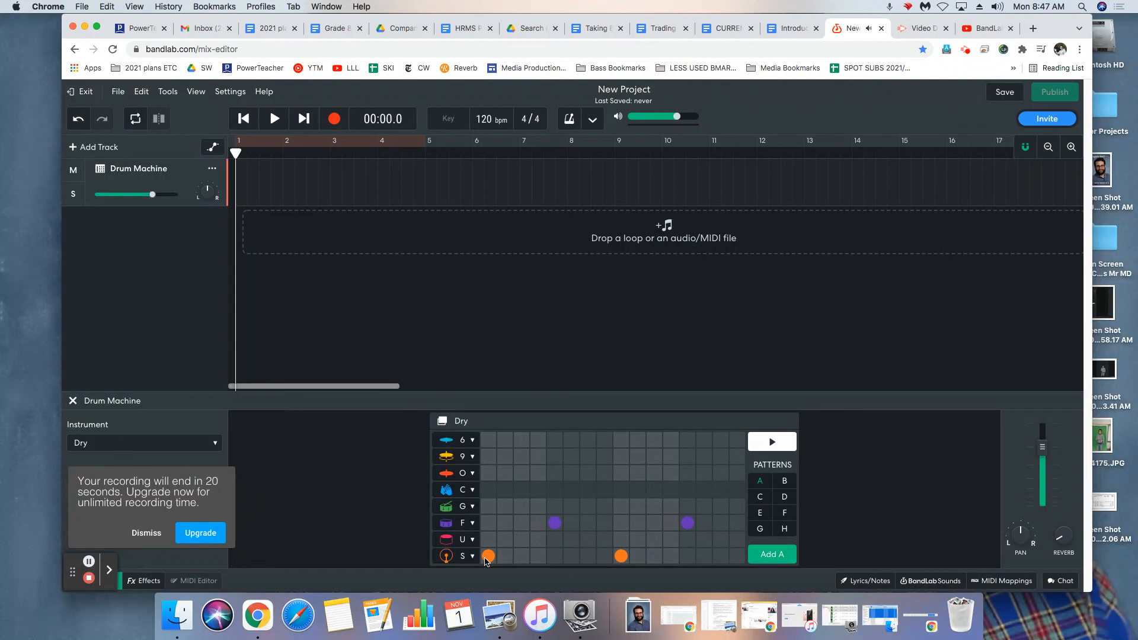